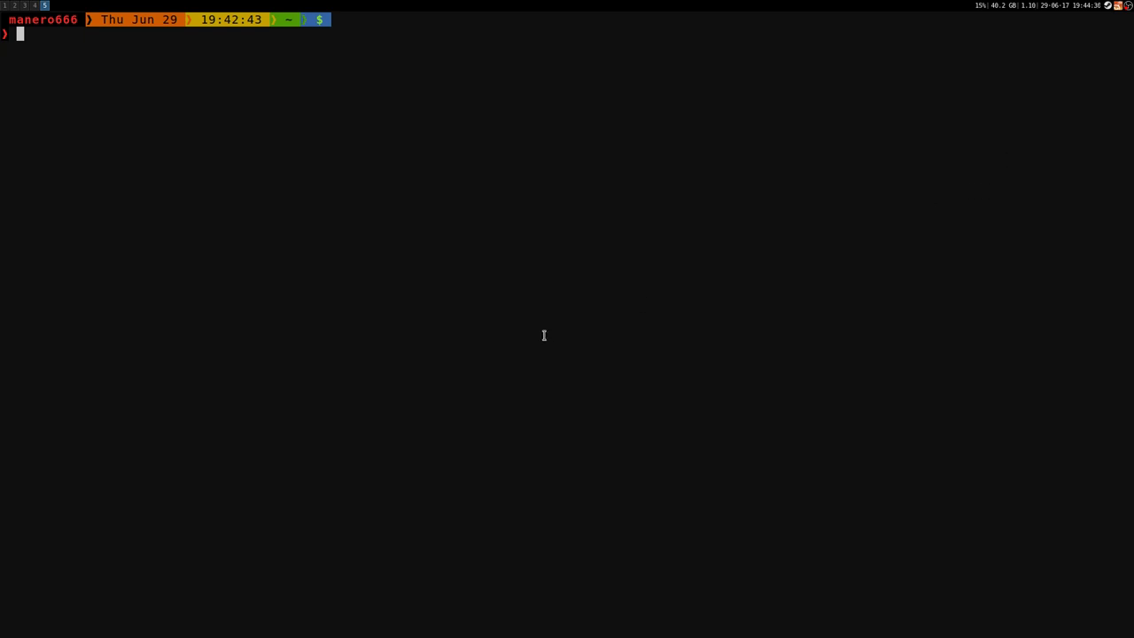
Recall the two-album Bandcamp mpv command from history and open a second shell pane beside it
text(mpv)
key(BackSpace)
key(BackSpace)
key(BackSpace)
key(Up)
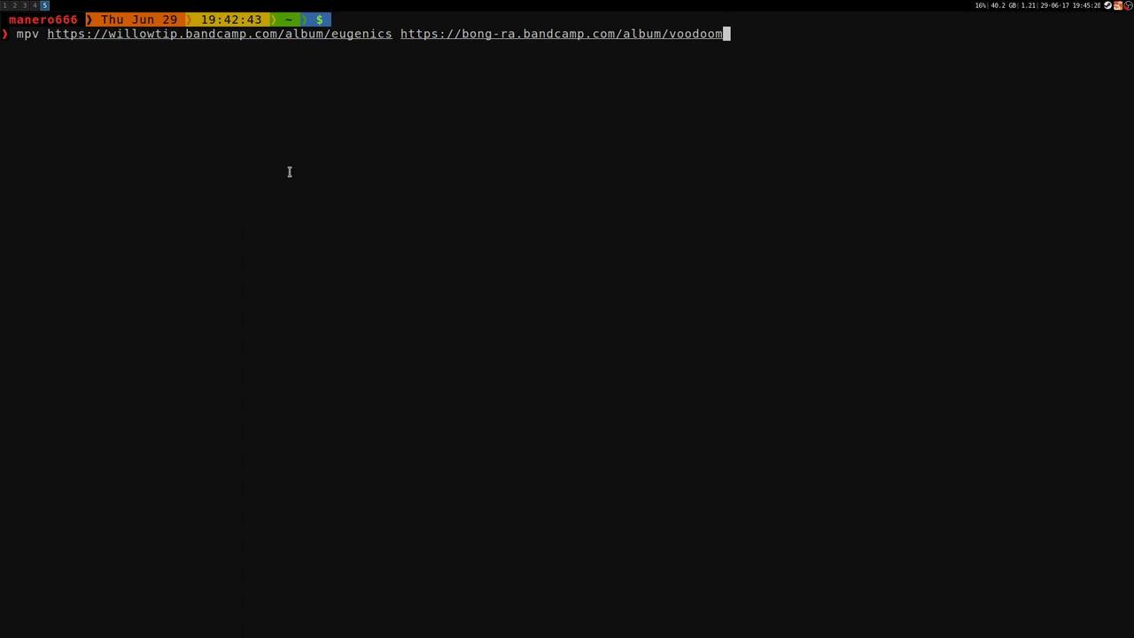
key(Return)
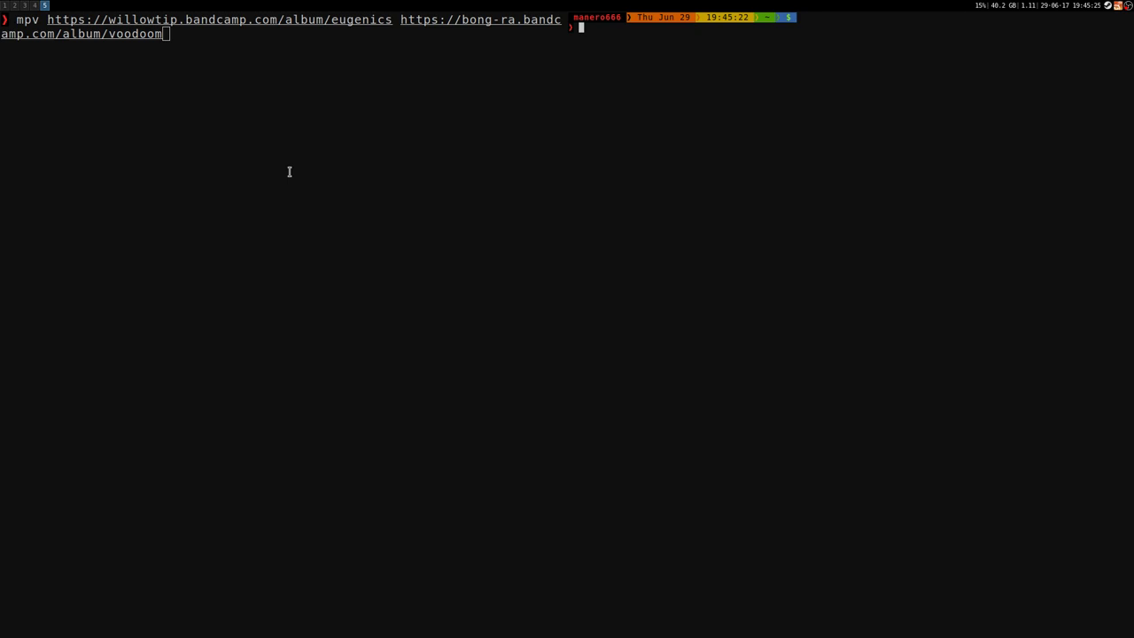
Read the < and > playlist navigation keys in the 'man mpv' page, then quit the manual
text(man mpv)
key(Return)
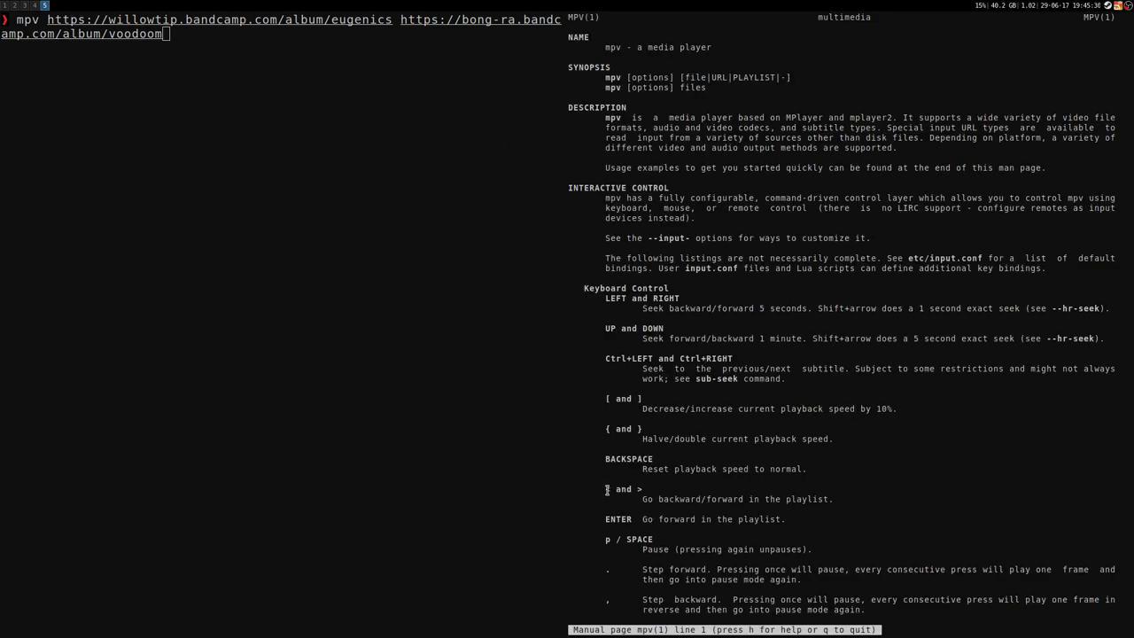
drag(607, 489, 835, 500)
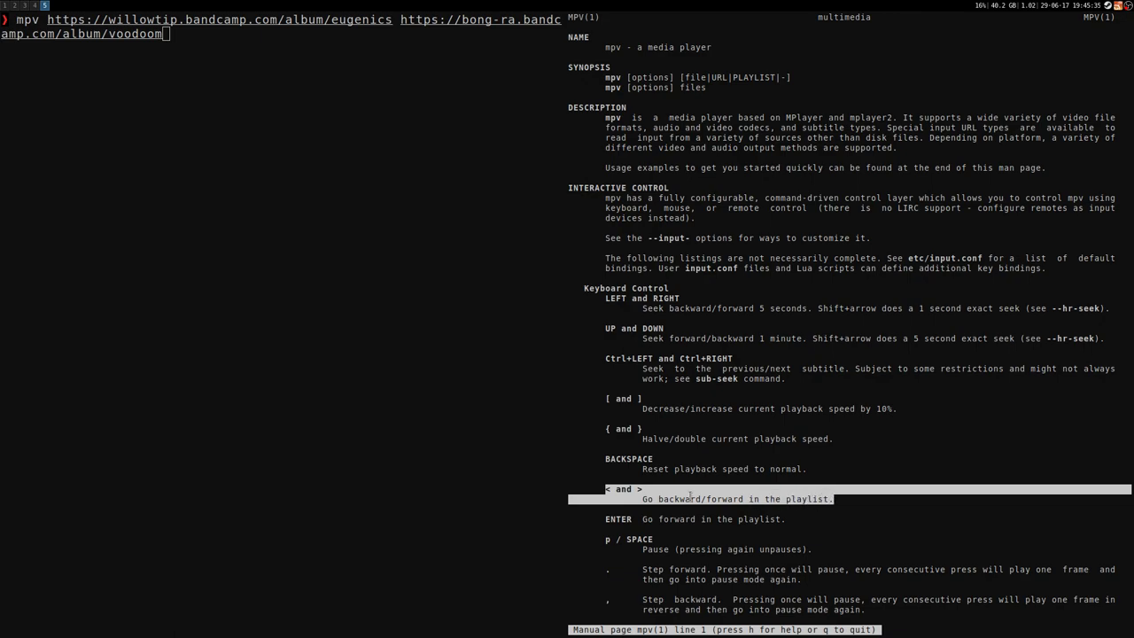
click(709, 440)
scroll(709, 440, down, 2)
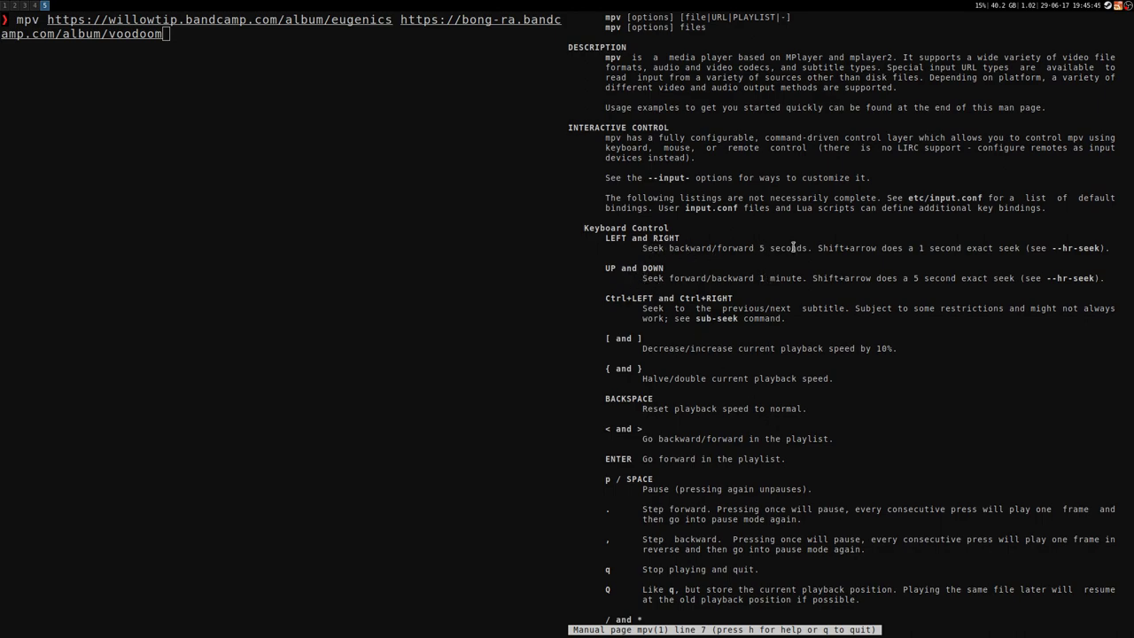
scroll(736, 435, down, 10)
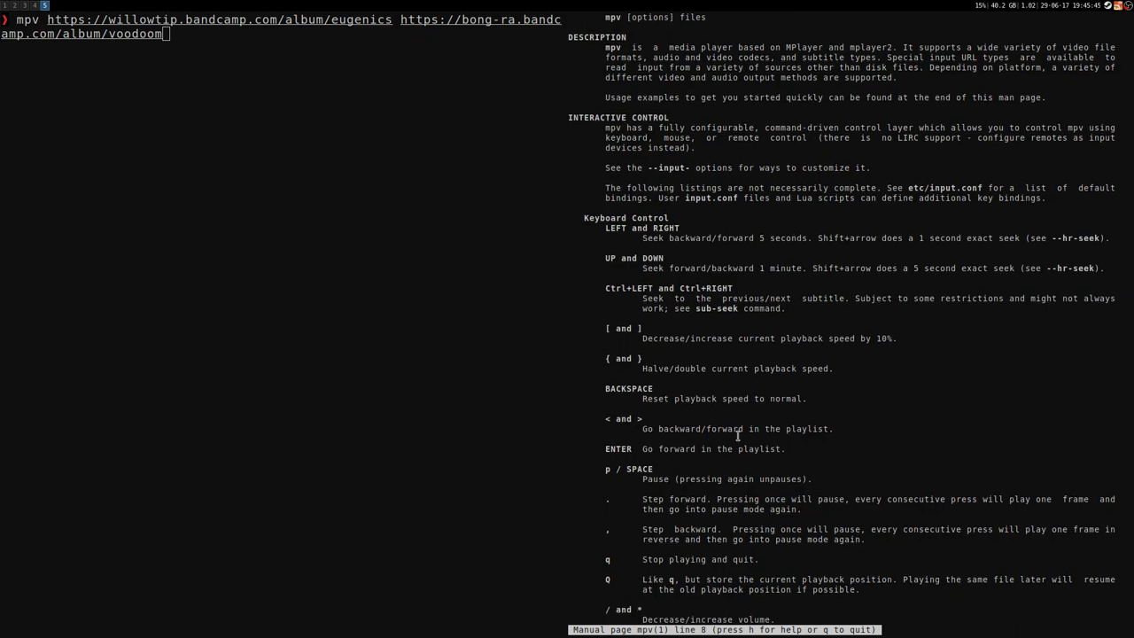
key(g)
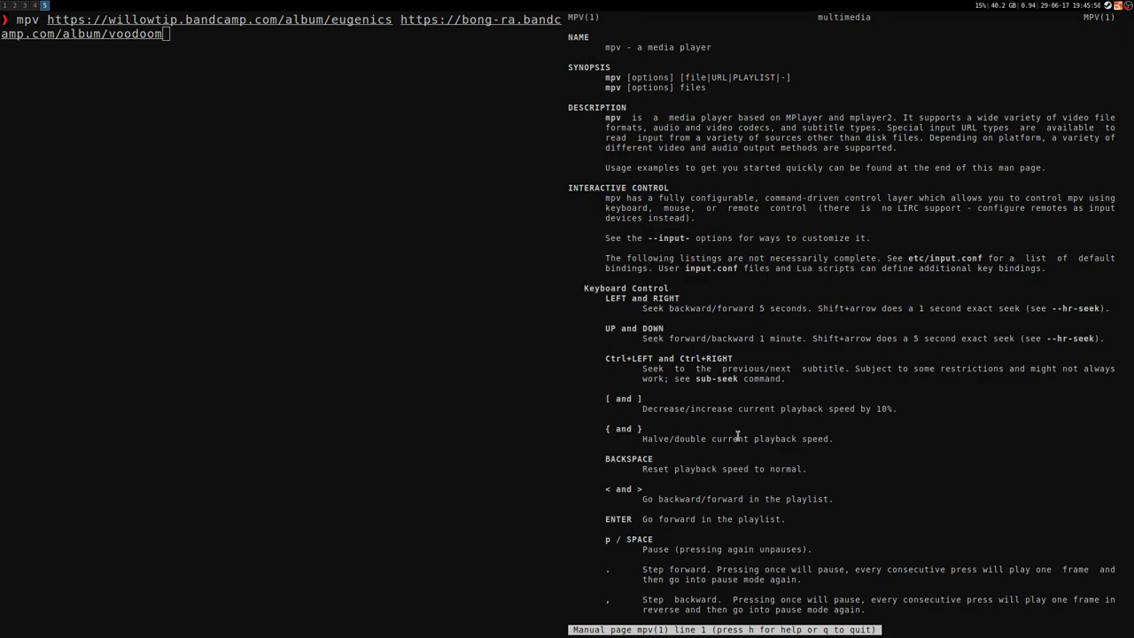
key(q)
key(ctrl+d)
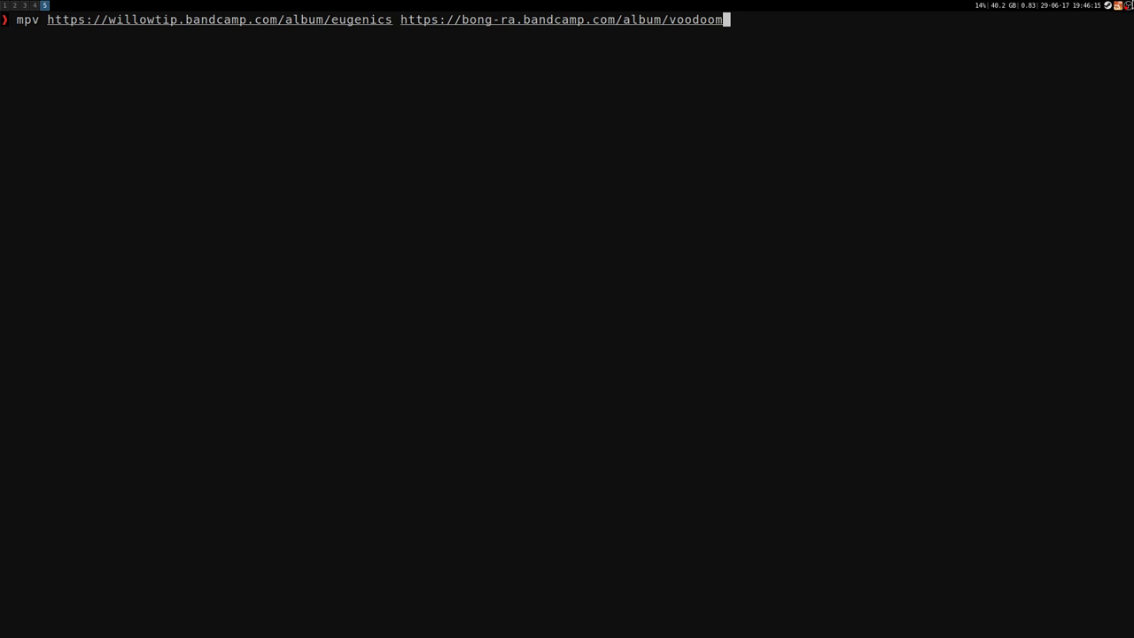
click(1128, 6)
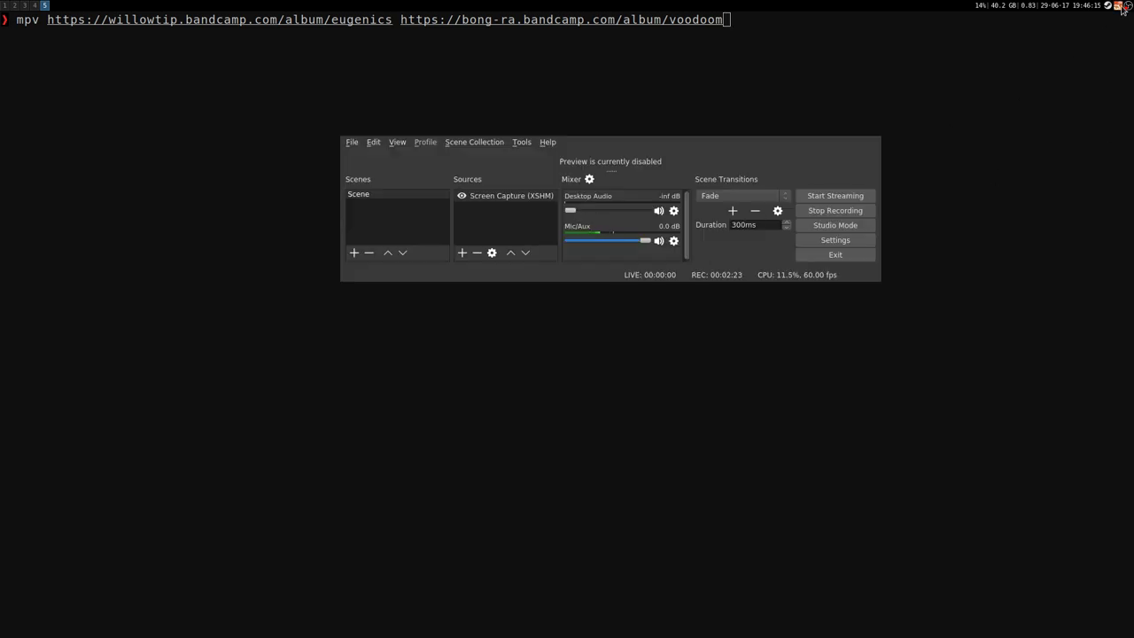
click(1120, 7)
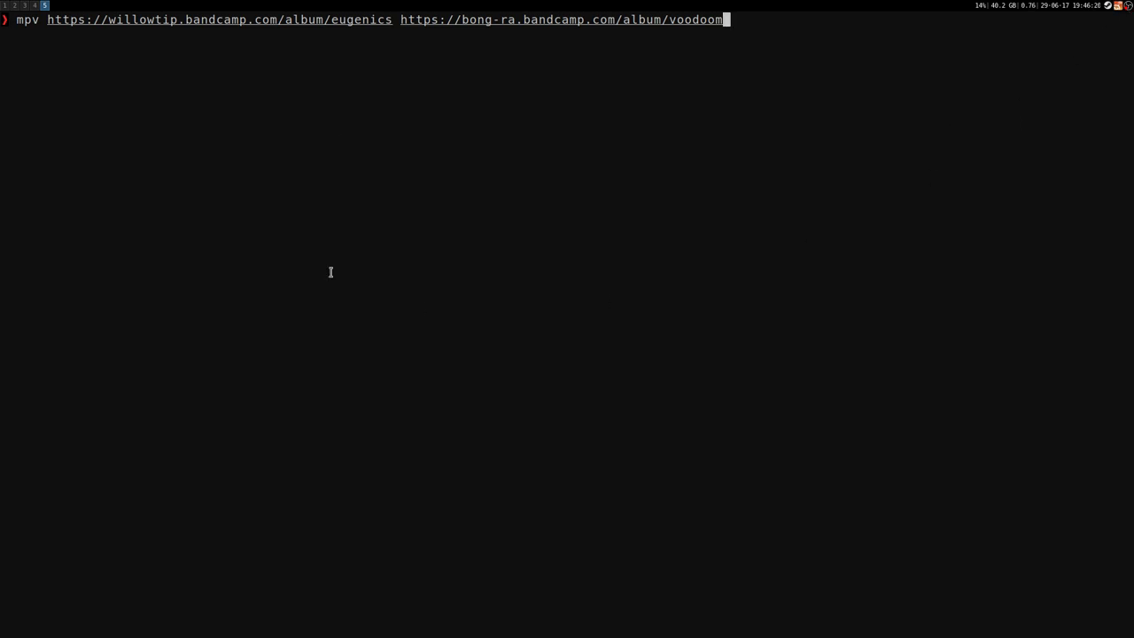
Run the two-album mpv command so Malignancy's 'Intro' from Eugenics plays with its cover art
key(Return)
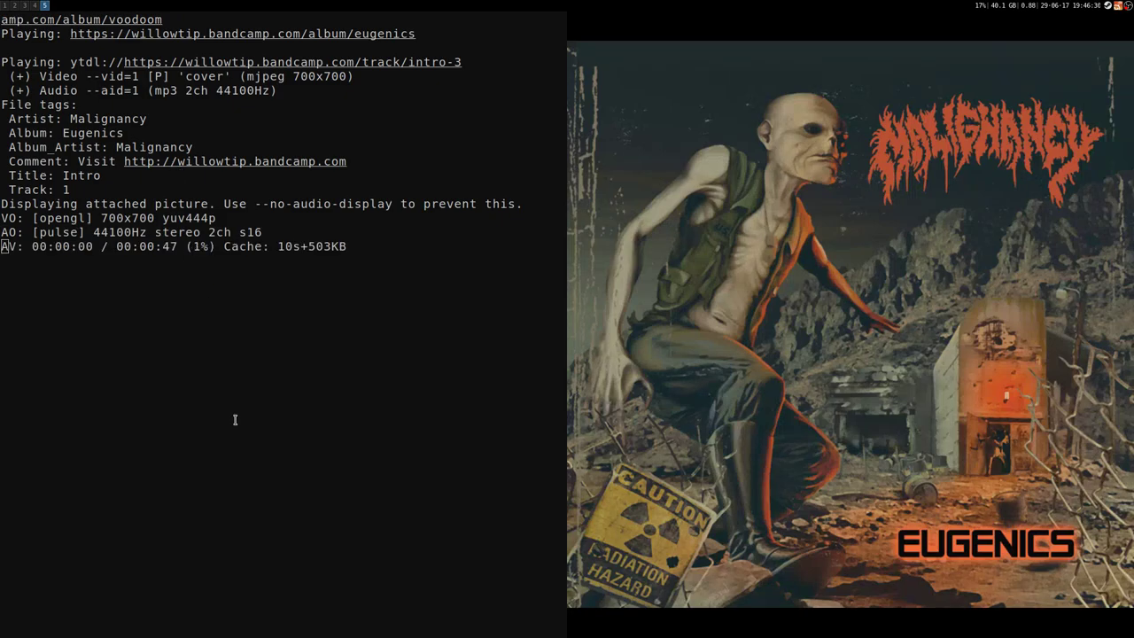
mouse_move(773, 316)
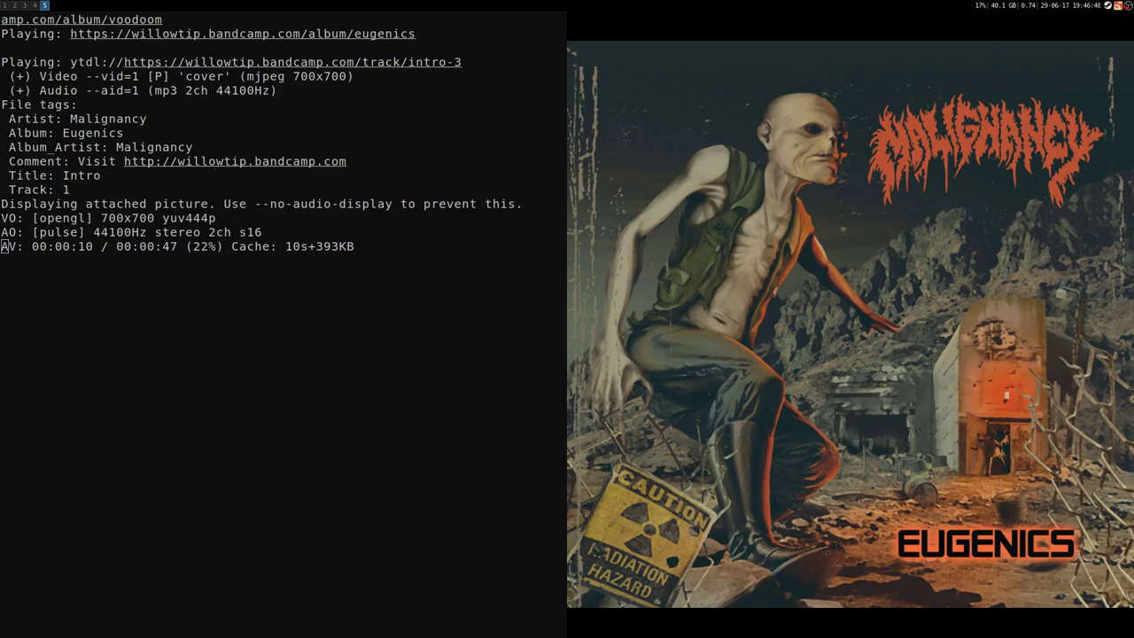
mouse_move(644, 269)
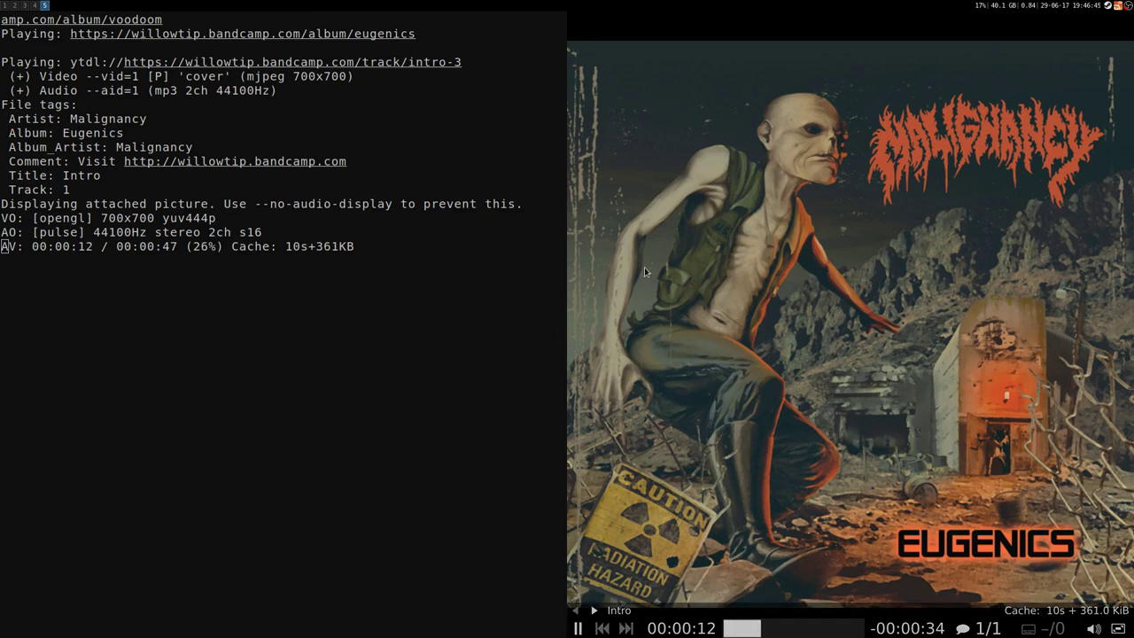
Skip through the Eugenics tracks, past The Breach, to Voodoom's 'Alla Malla'
click(593, 611)
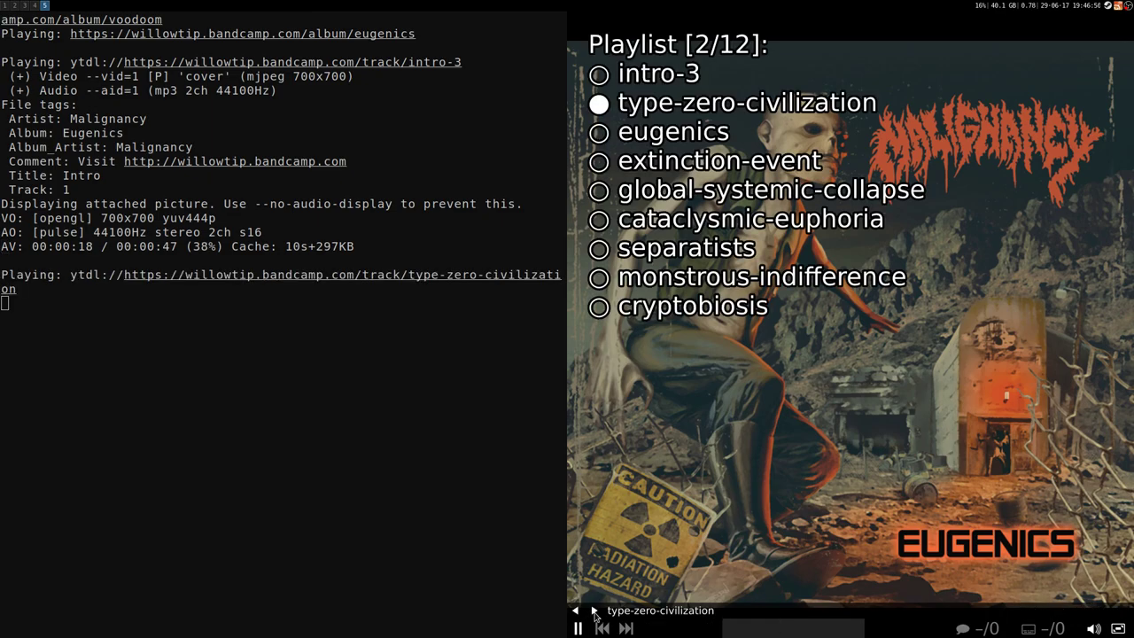
click(595, 611)
click(594, 611)
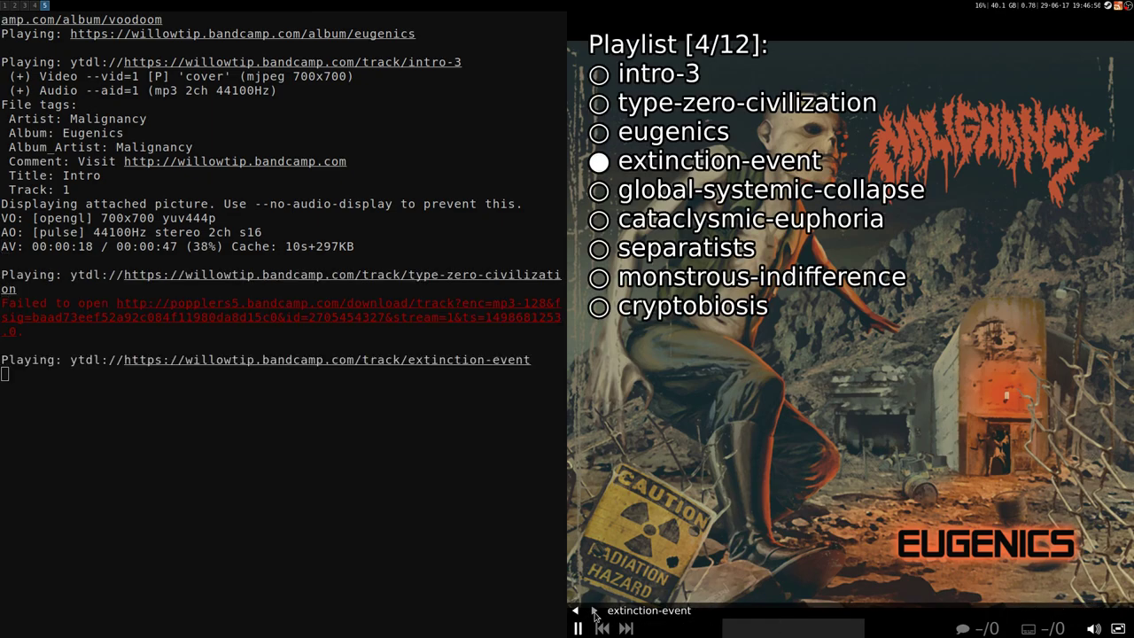
click(594, 611)
click(595, 611)
click(595, 611)
click(595, 611)
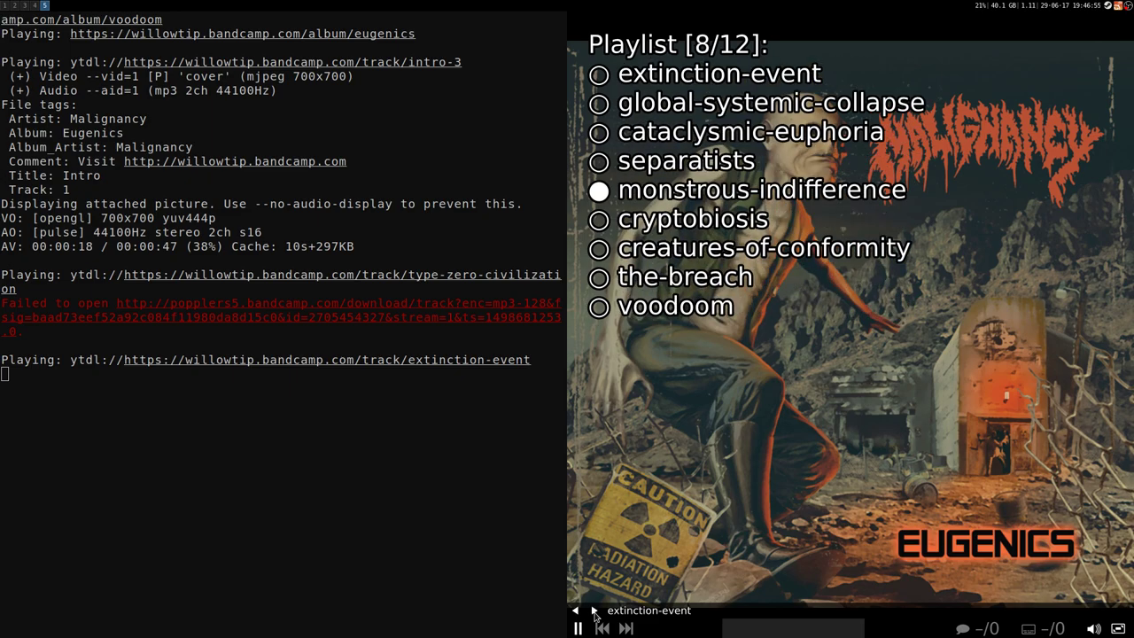
click(594, 611)
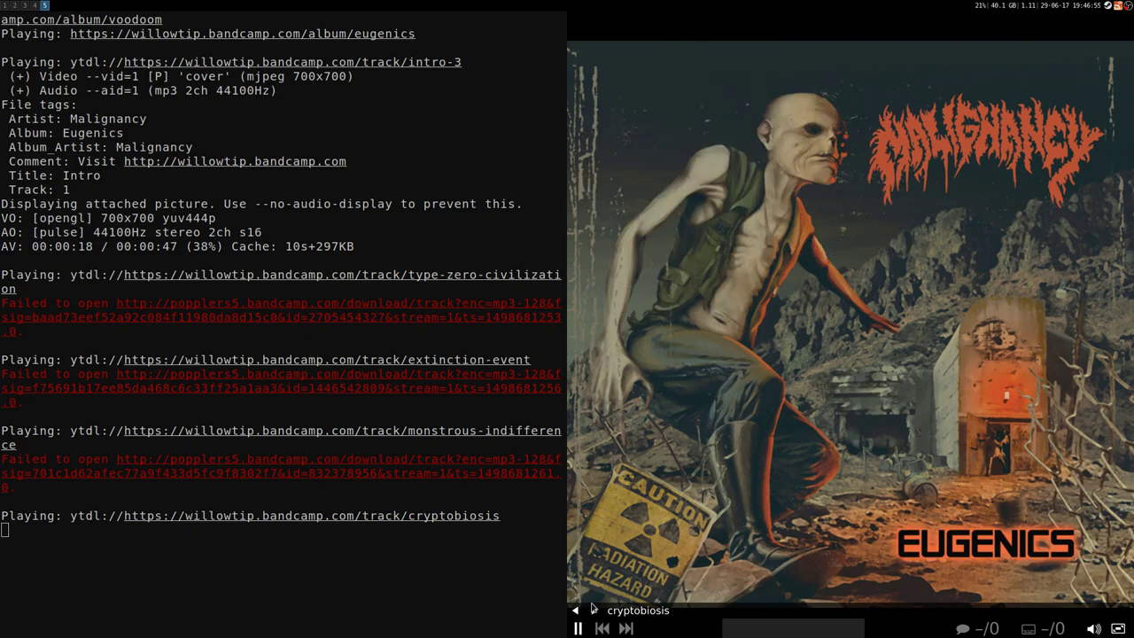
click(593, 611)
click(593, 611)
click(594, 611)
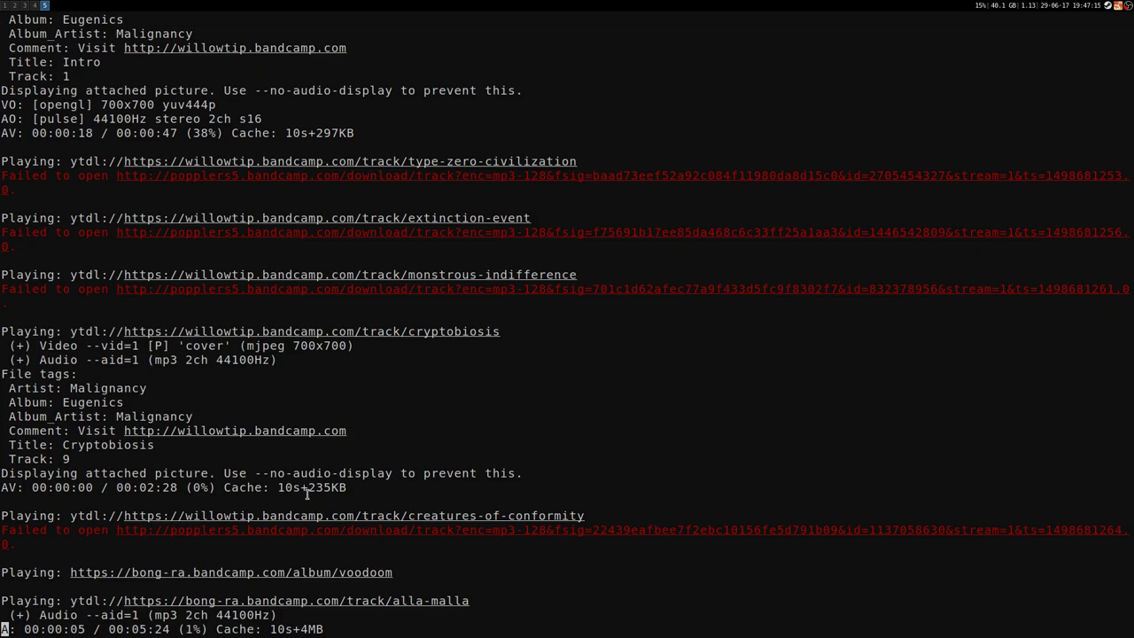
Move between The Breach and Creatures Of Conformity, settling on Creatures Of Conformity, then show OBS Studio
key(greater)
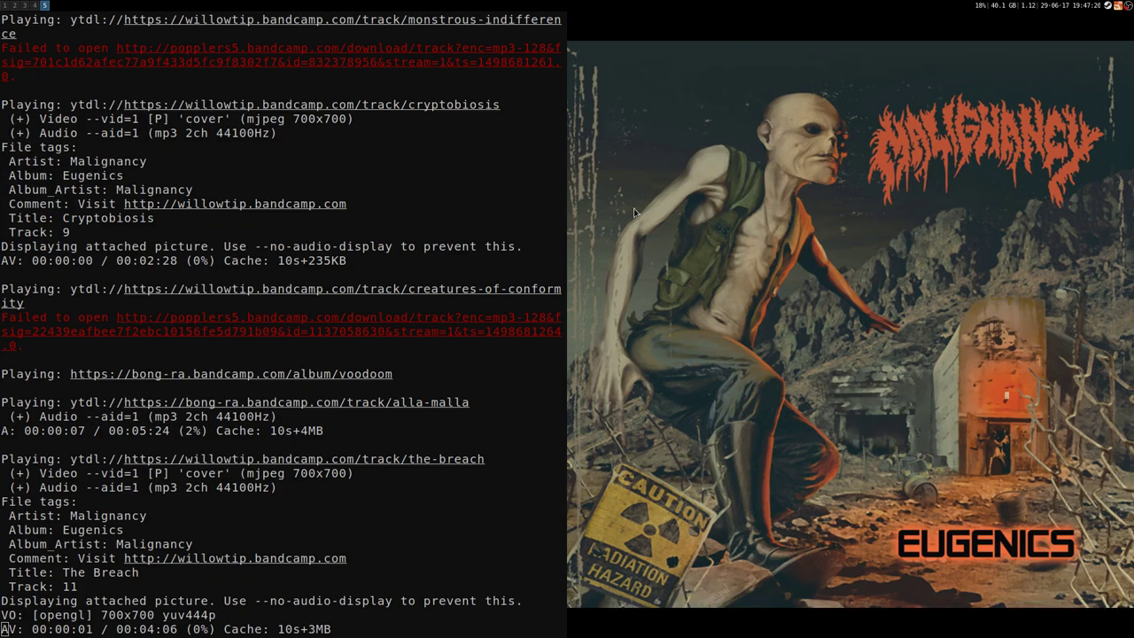
mouse_move(850, 328)
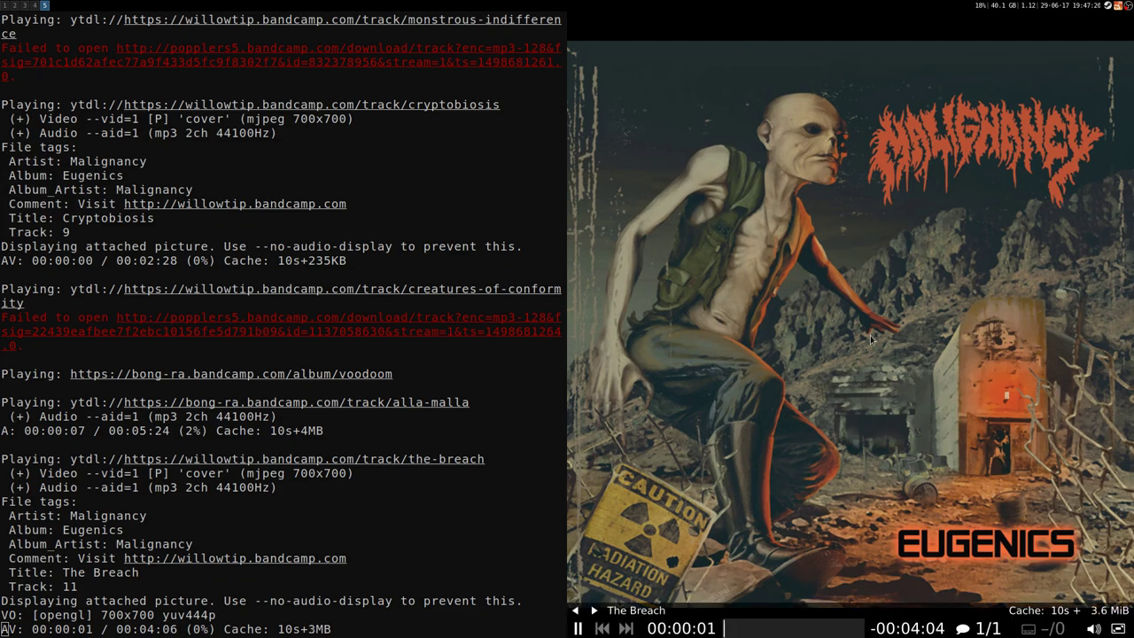
click(575, 611)
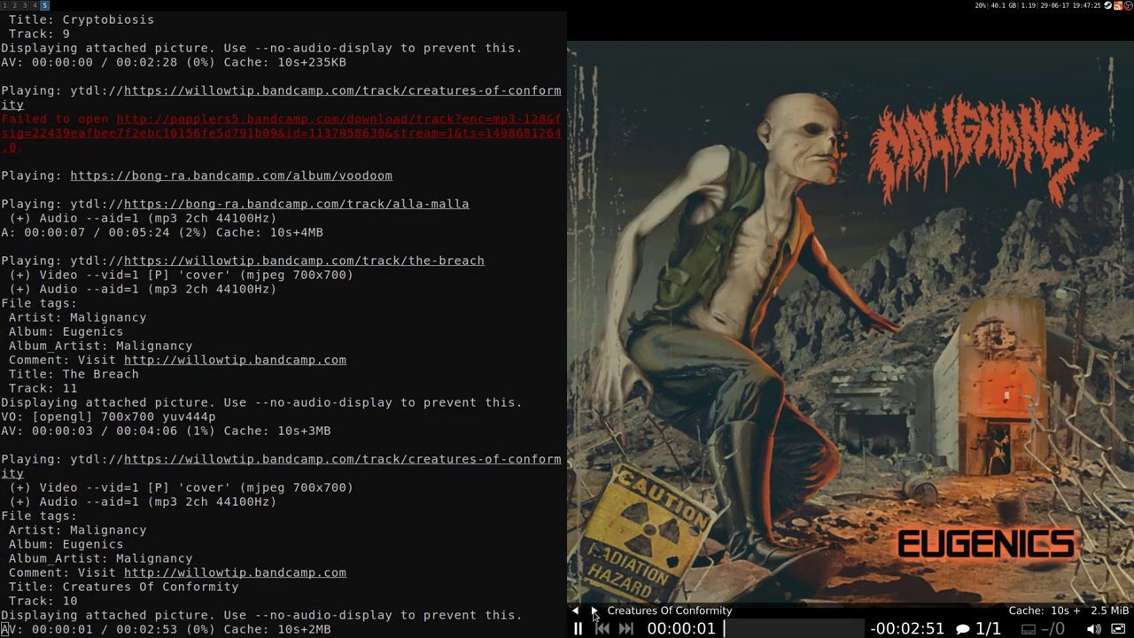
key(greater)
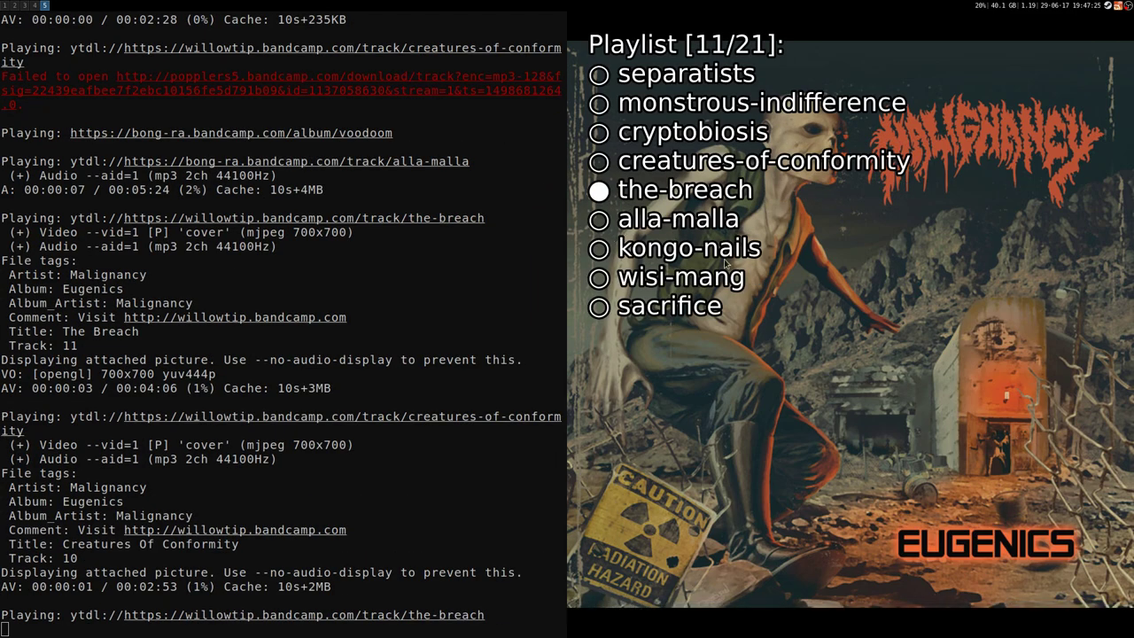
mouse_move(696, 332)
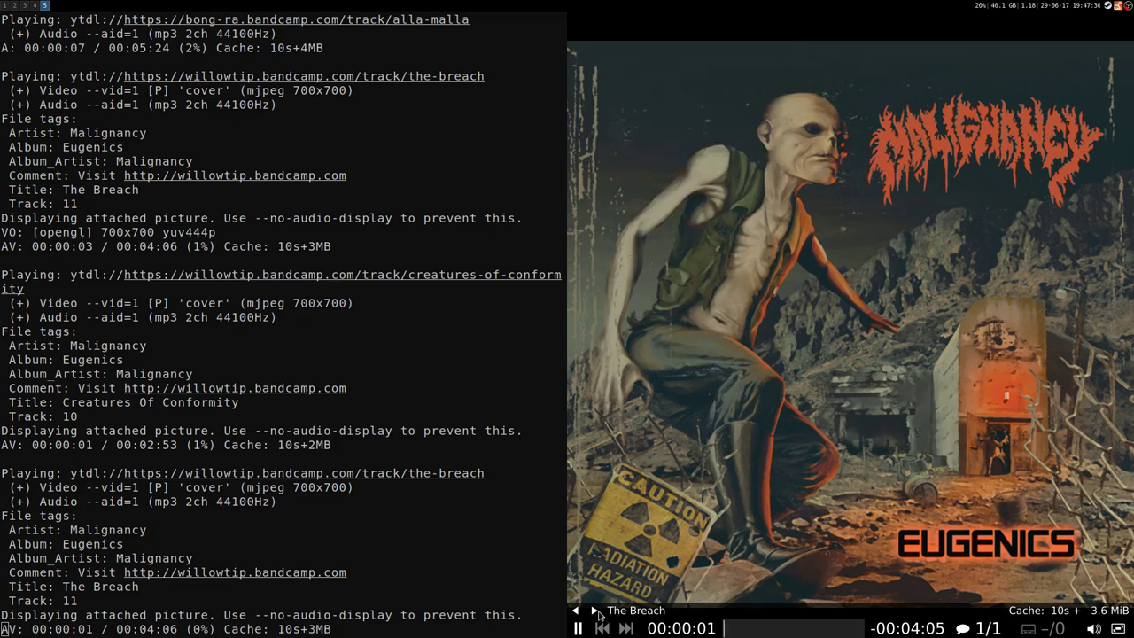
key(less)
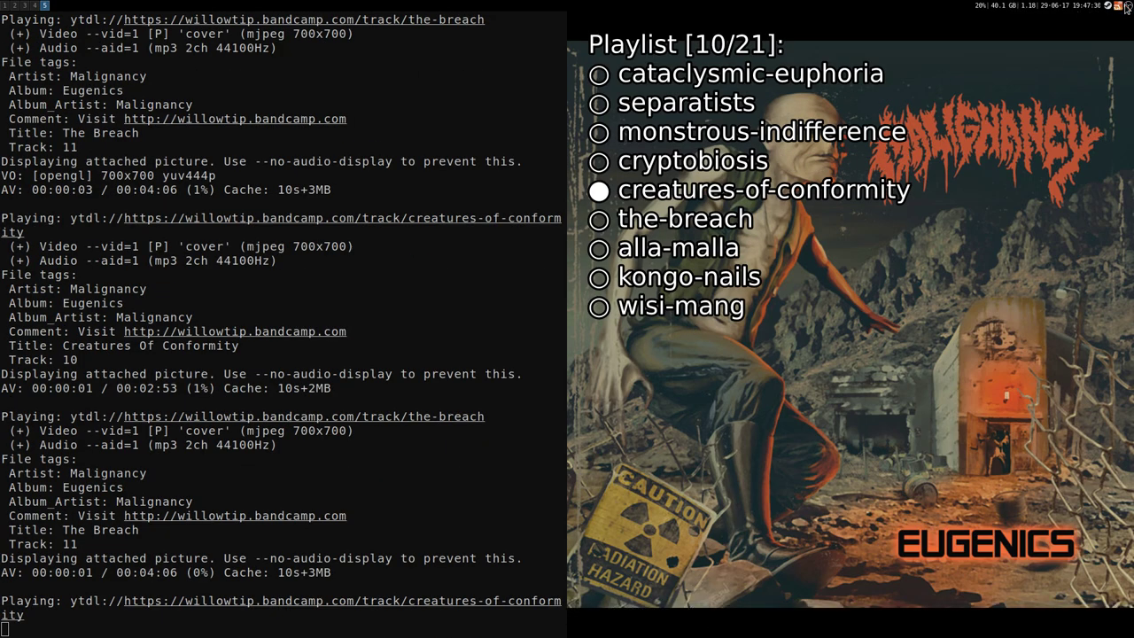
click(1128, 6)
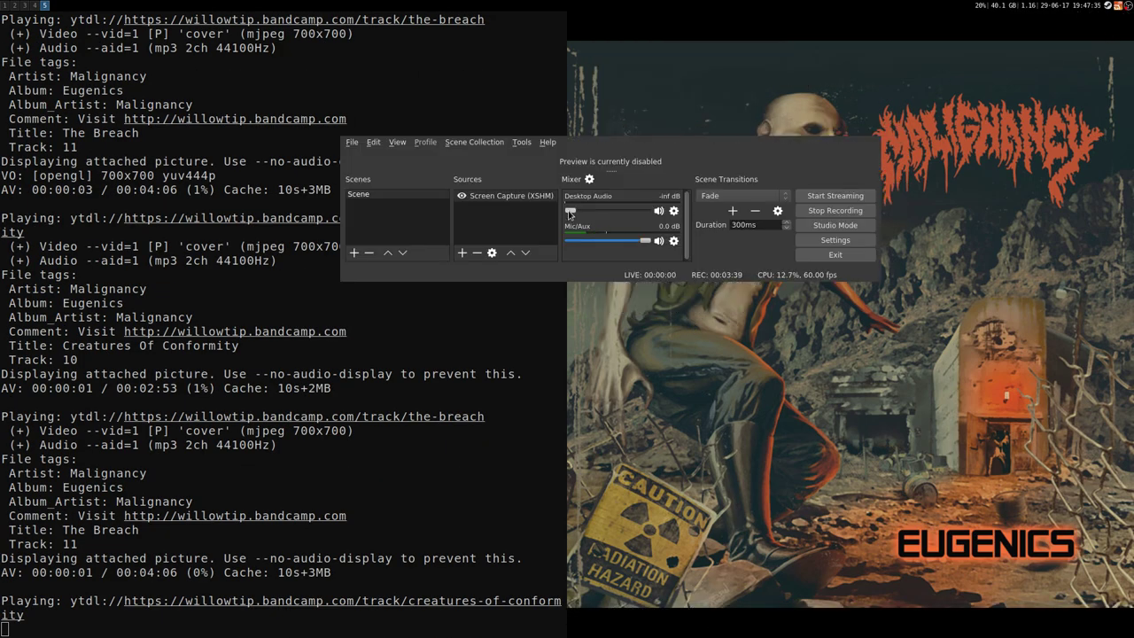
Raise OBS Desktop Audio to 0.0 dB, drop it back to -inf dB, and hide OBS
drag(570, 213, 678, 209)
drag(677, 207, 536, 211)
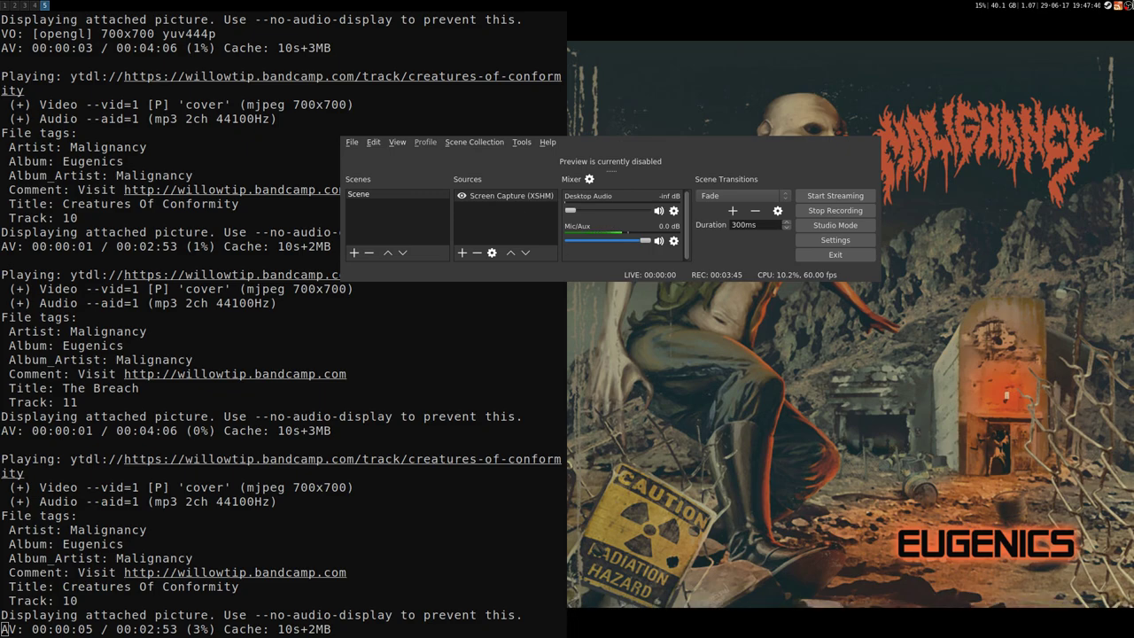
key(super+minus)
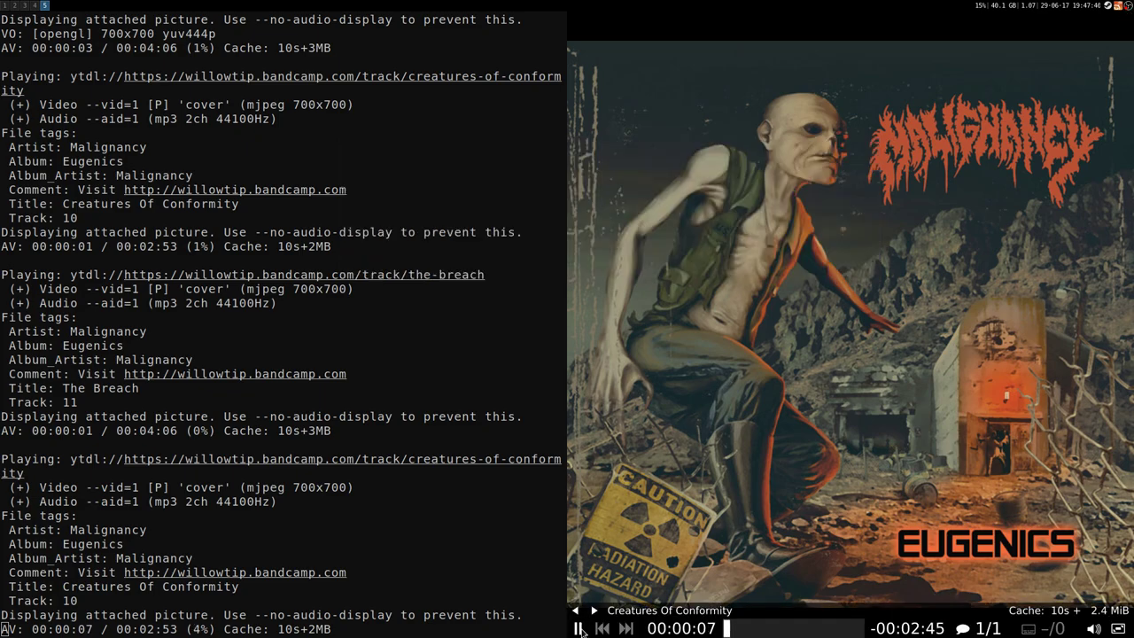
Pause Creatures Of Conformity, quit mpv, and clear the terminal screen
click(576, 628)
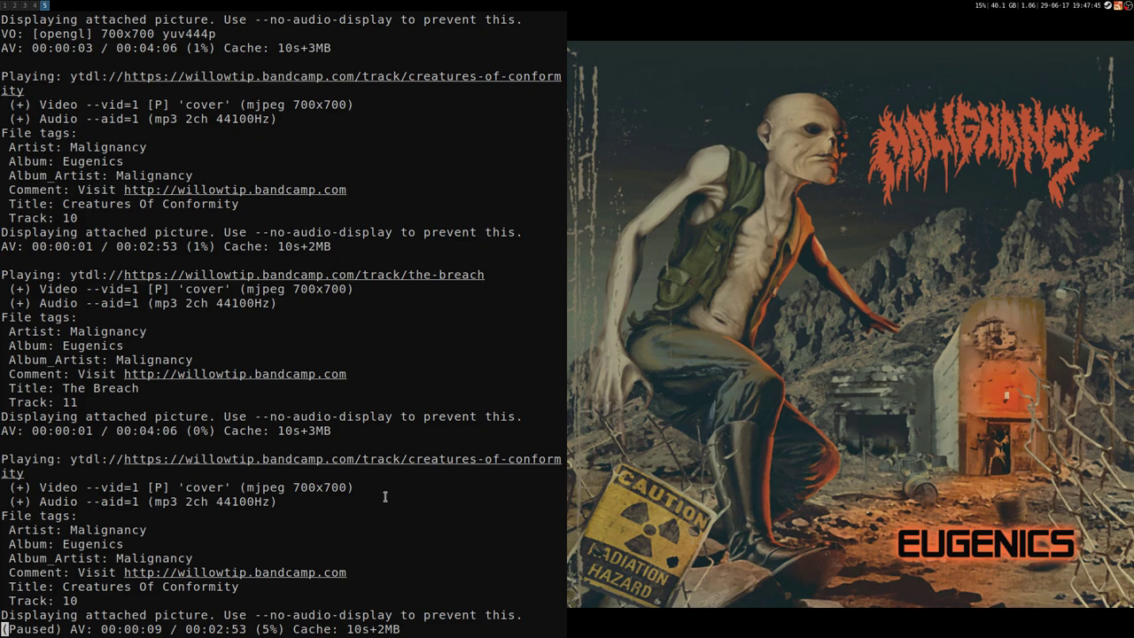
key(q)
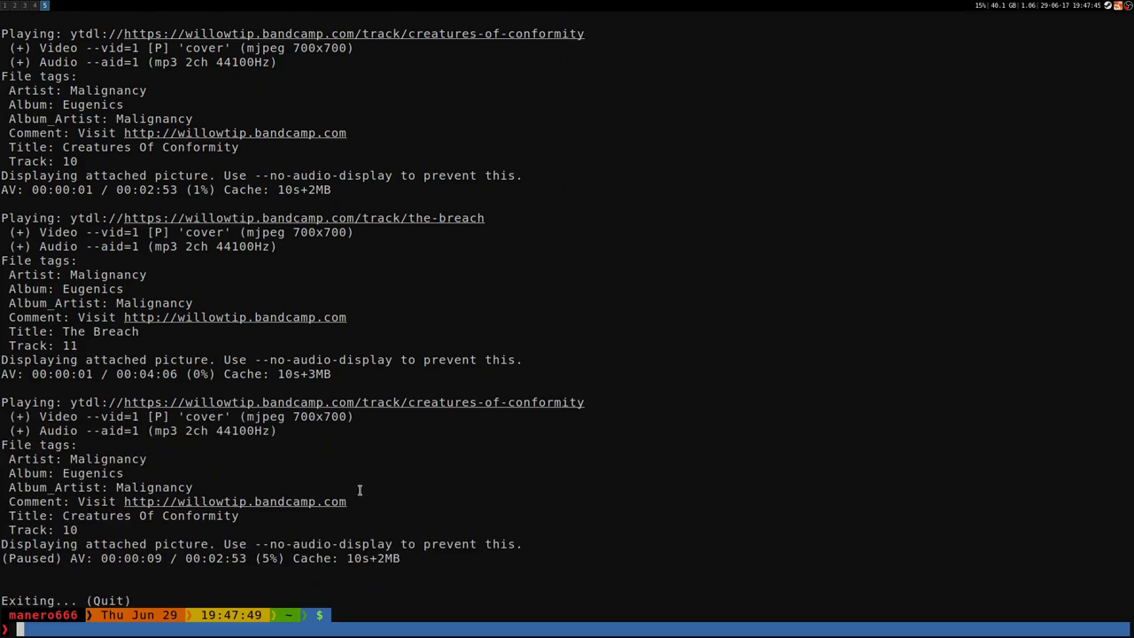
key(ctrl+l)
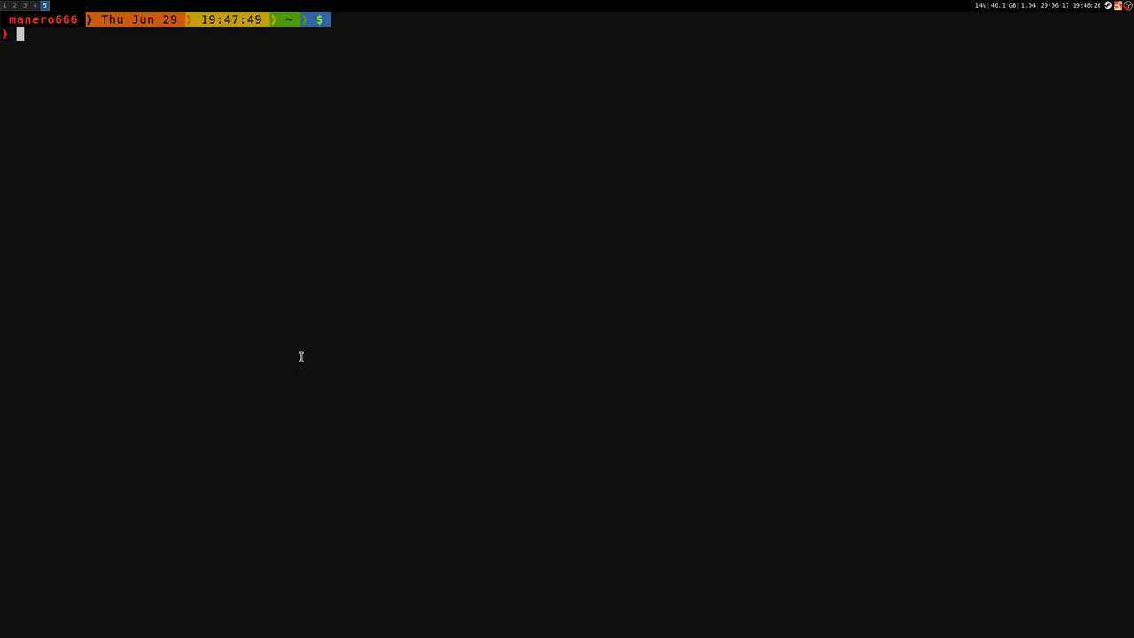
Bring back the eugenics and voodoom Bandcamp mpv command from shell history
key(Up)
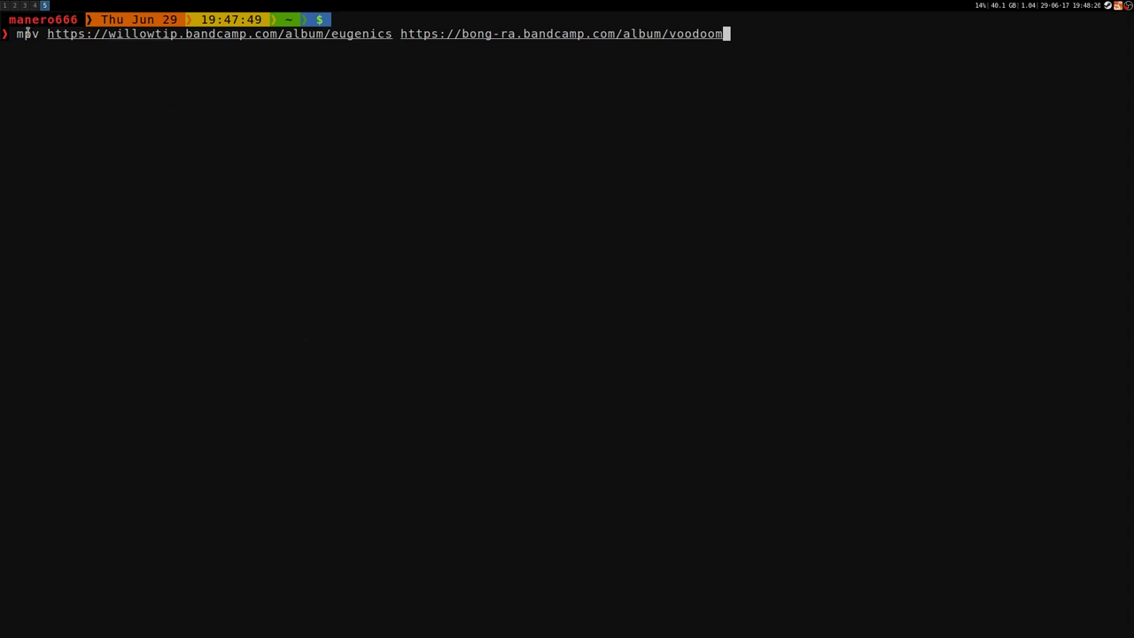